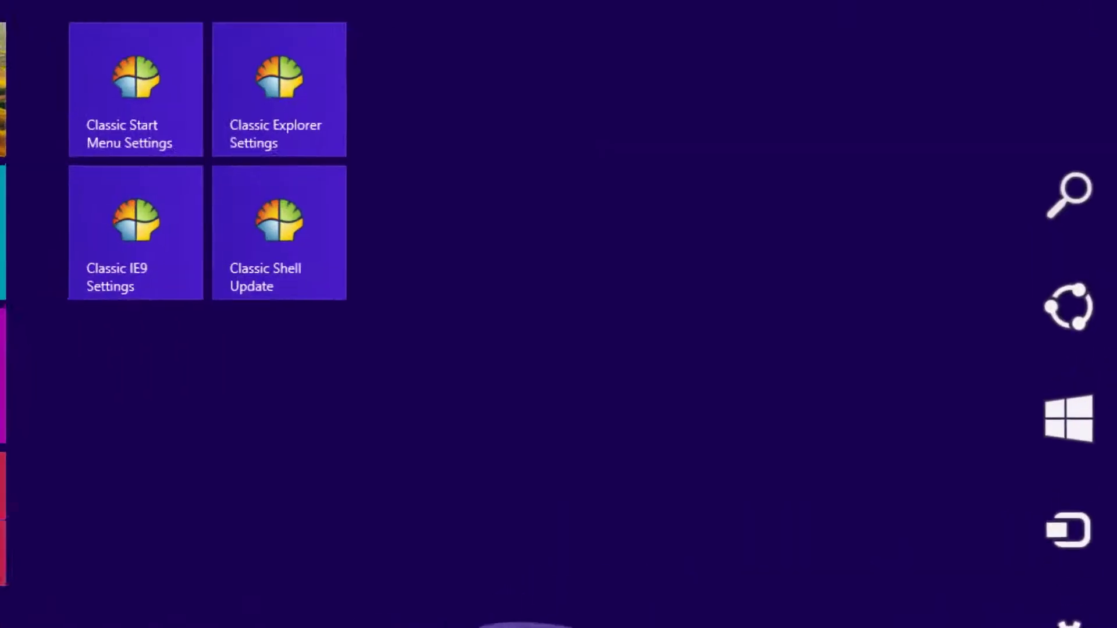
# Search for Notepad from the Start screen and launch a blank Notepad window.
pyautogui.click(1056, 185)
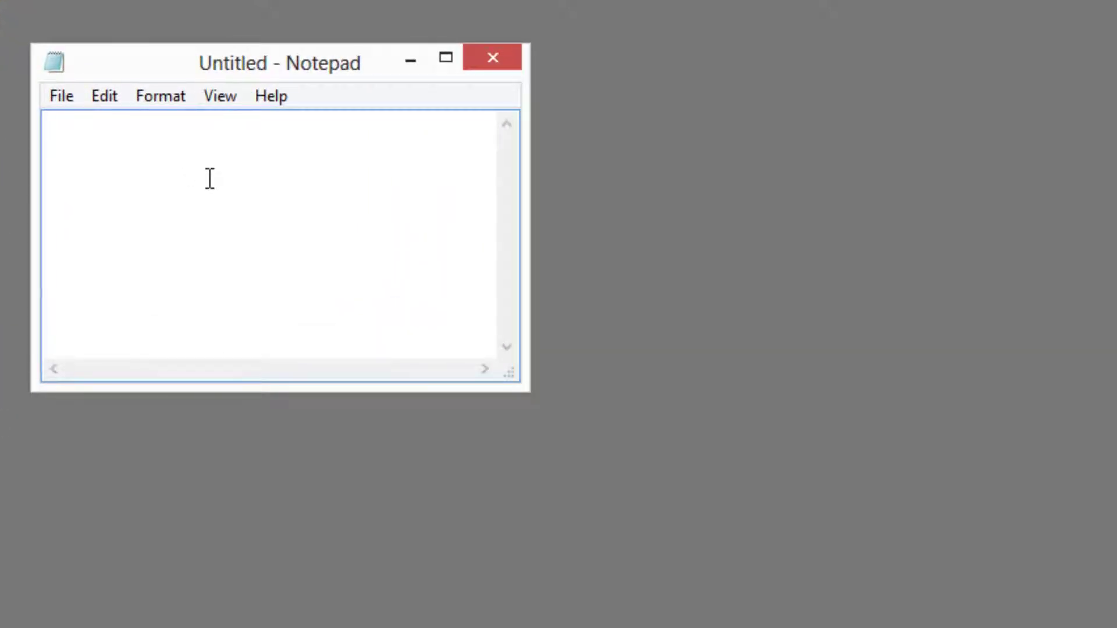
# Paste the [Shell]/[Taskbar] script ending with Command=ToggleDesktop into Notepad.
pyautogui.write('[Shell] Command=2 IconFile=Explorer.exe,3  [Taskbar] Command=ToggleDesktop')
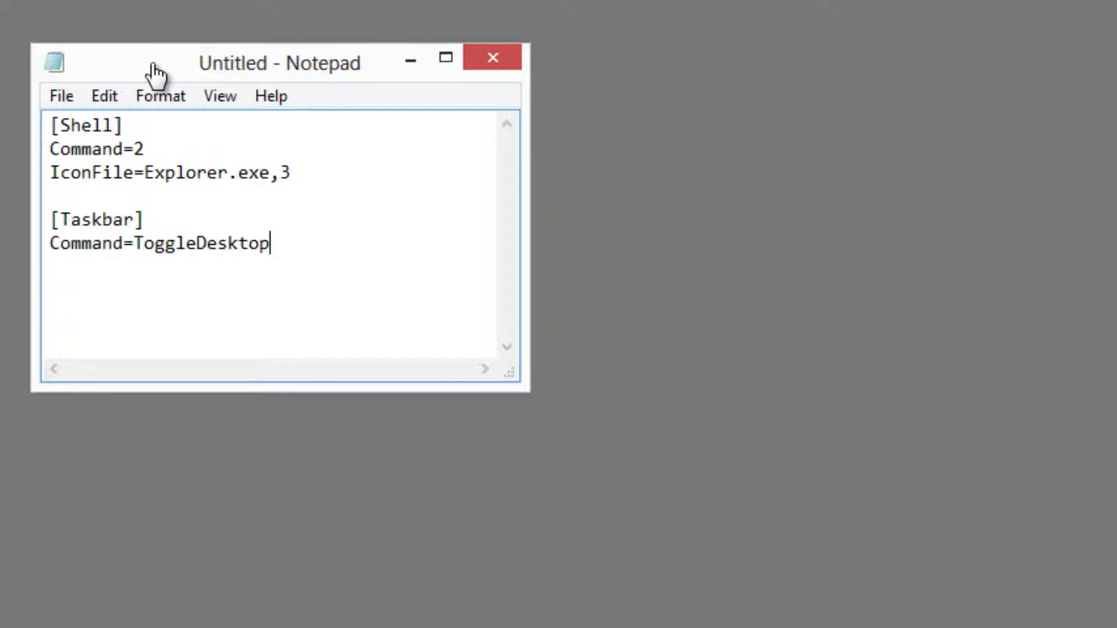
# Start a Save As and name the file ShowDesktop.
pyautogui.click(68, 97)
pyautogui.click(36, 210)
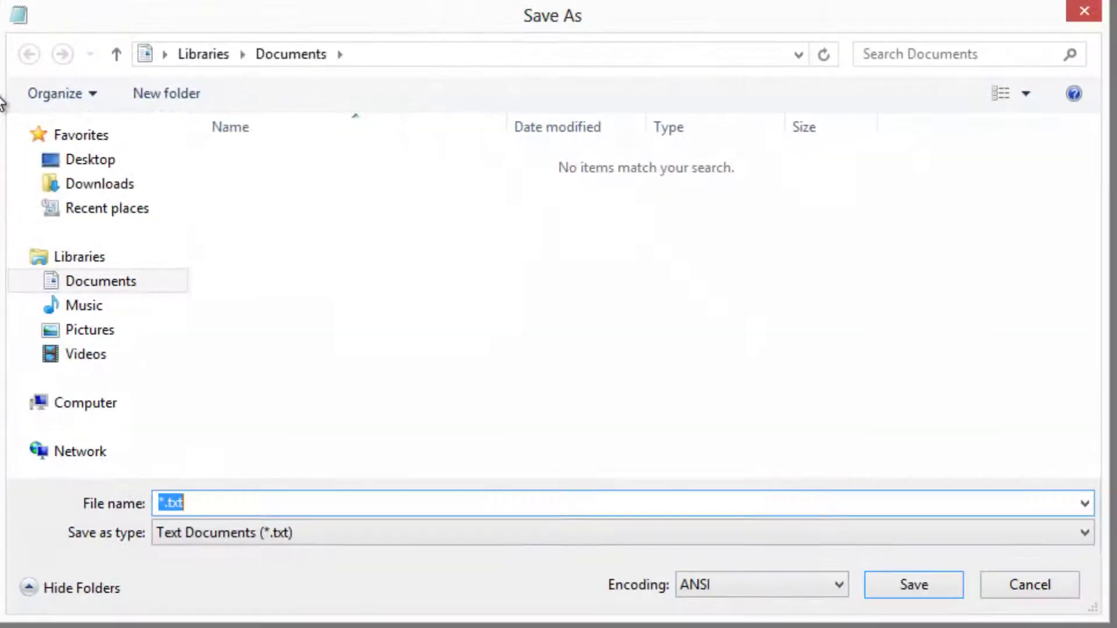
pyautogui.click(170, 498)
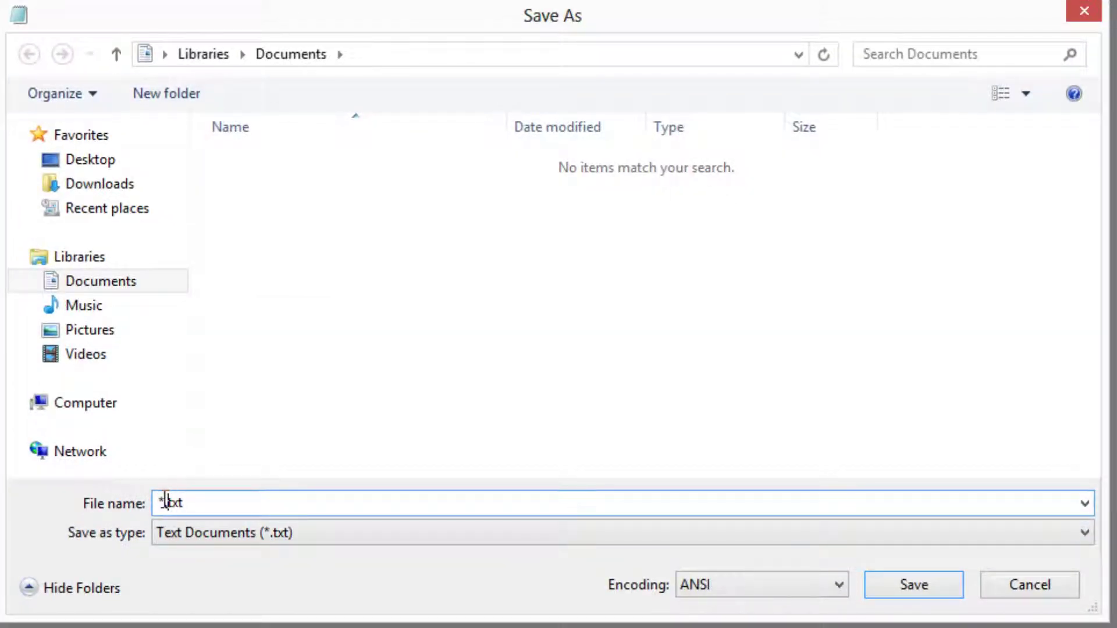
pyautogui.press('BackSpace')
pyautogui.write('Show')
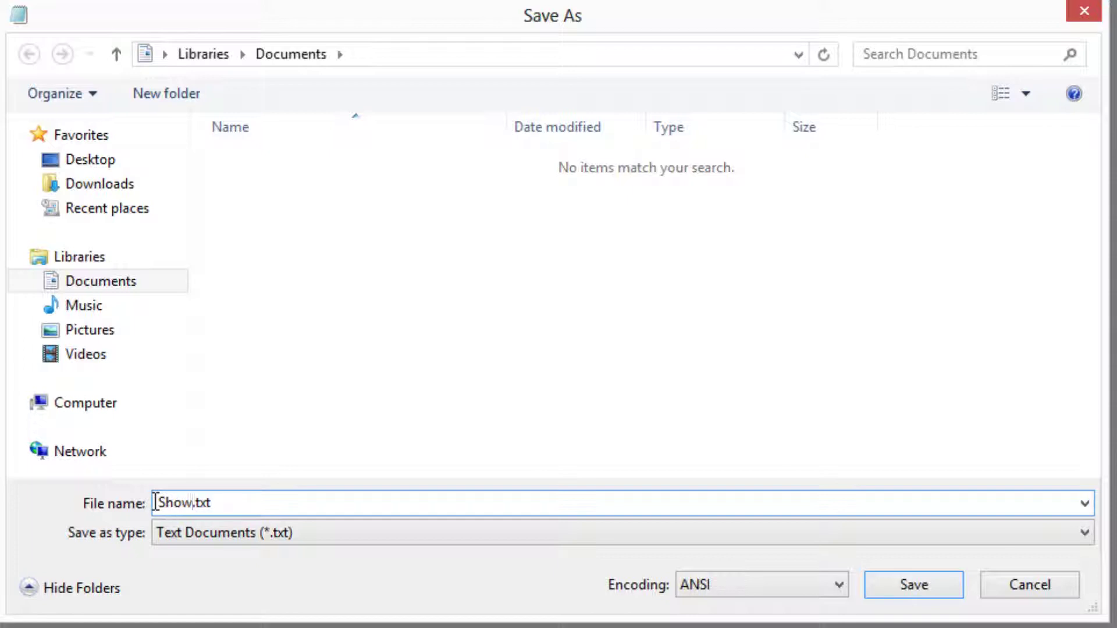
pyautogui.write('Desktop')
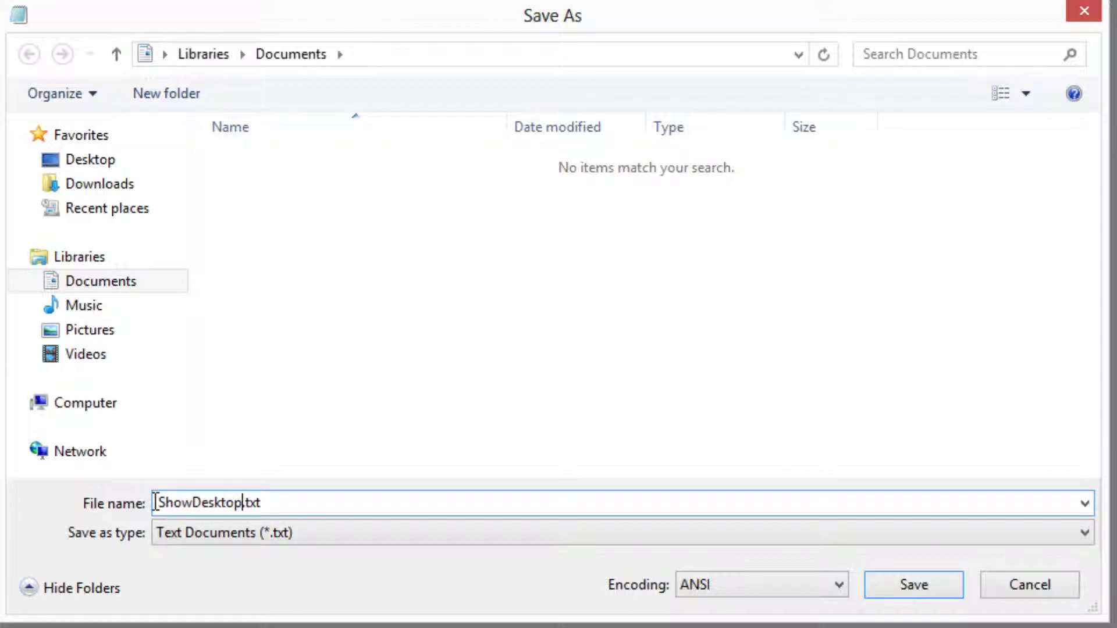
# Set the type to All Files, use the .scf extension, and target the Desktop.
pyautogui.click(265, 534)
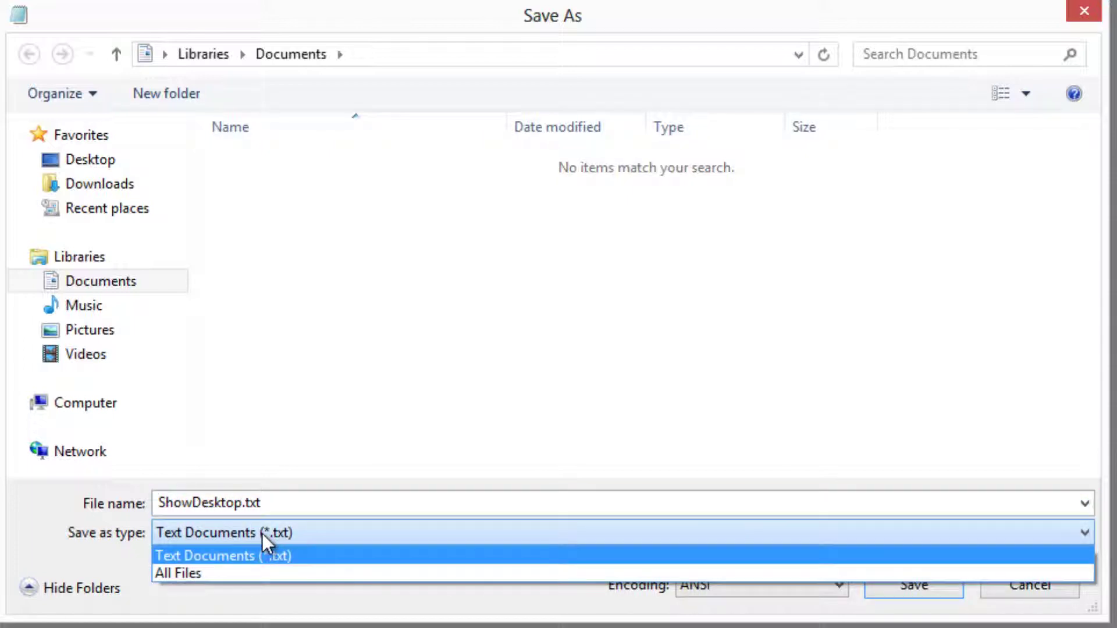
pyautogui.click(250, 573)
pyautogui.click(282, 504)
pyautogui.moveTo(245, 503); pyautogui.dragTo(316, 503)
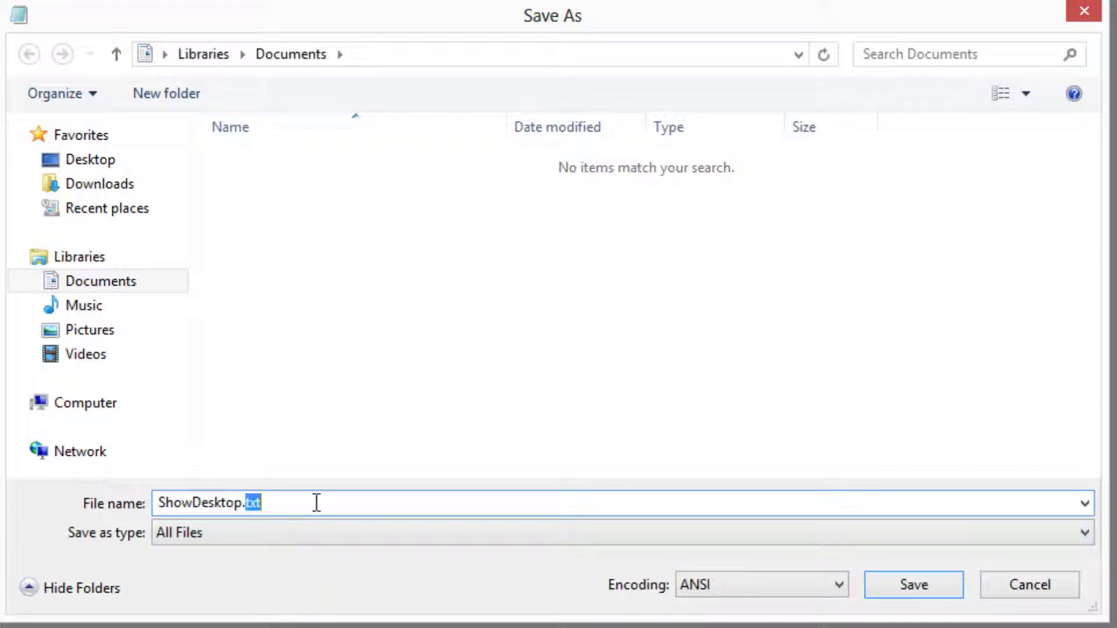
pyautogui.write('scf')
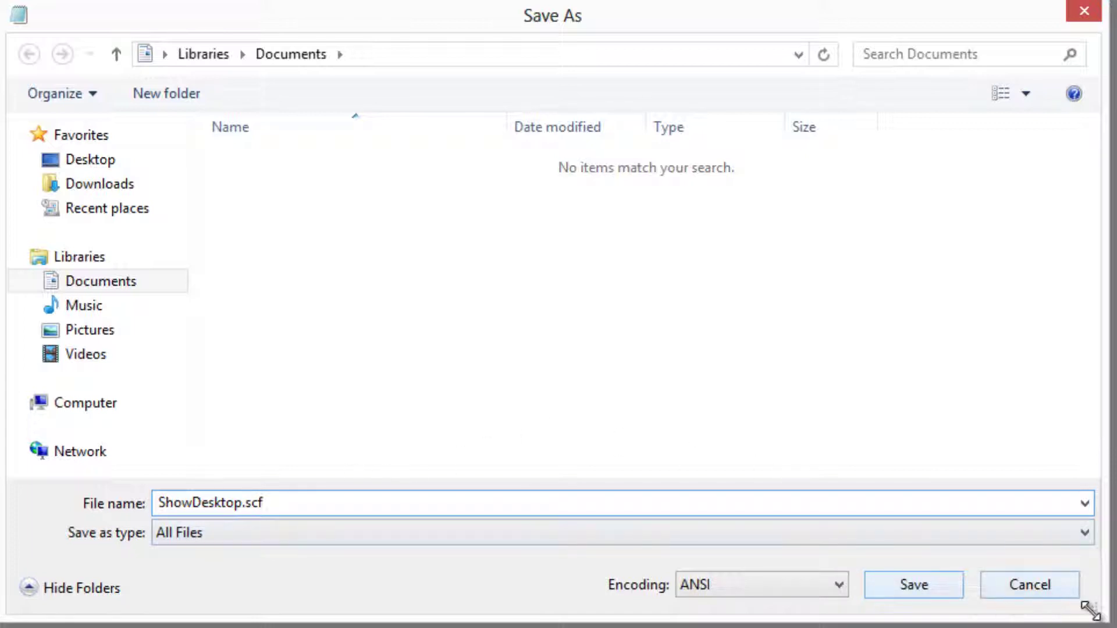
pyautogui.moveTo(1089, 605); pyautogui.dragTo(713, 541)
pyautogui.click(77, 163)
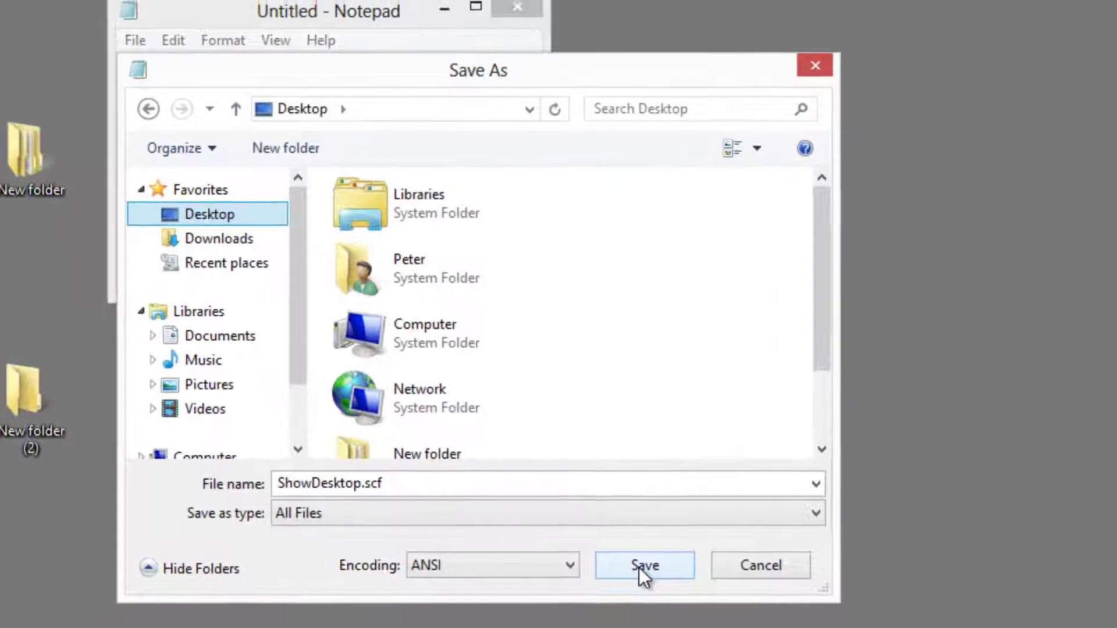
# Save ShowDesktop.scf to the desktop and select its new icon there.
pyautogui.click(640, 567)
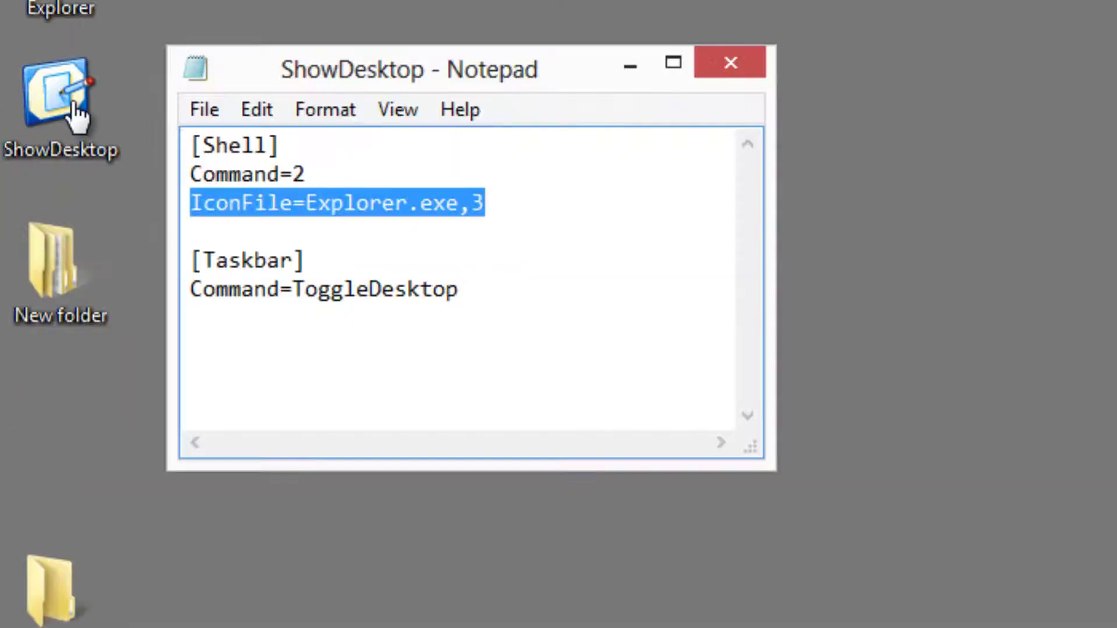
pyautogui.click(82, 125)
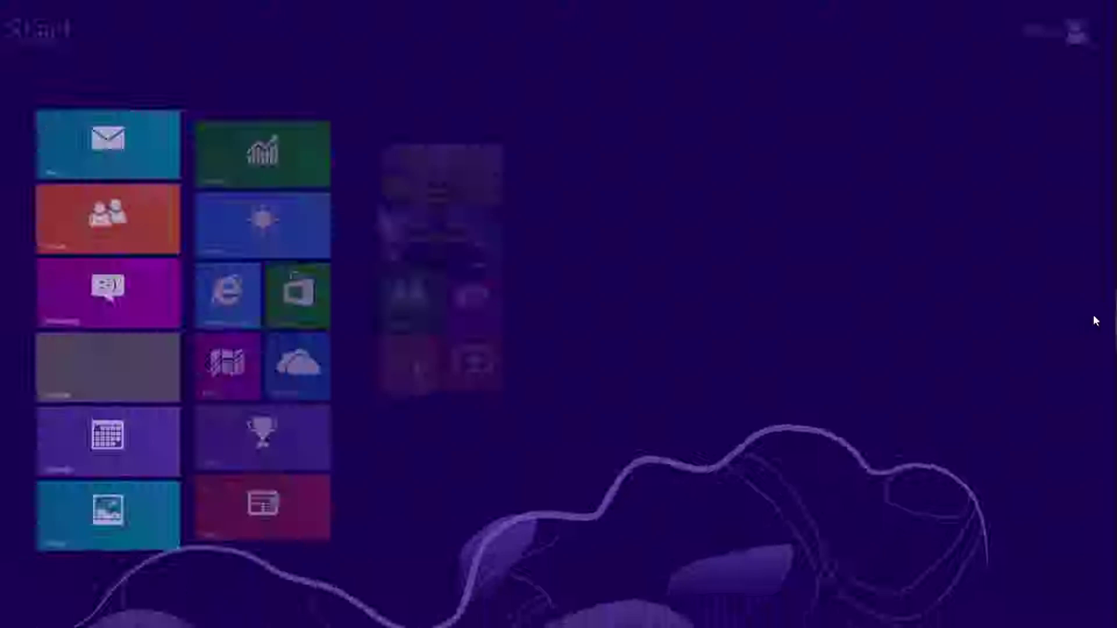
# Search Start settings for 'schedule' and bring Task Scheduler fully into view.
pyautogui.press('super+q')
pyautogui.write('sc')
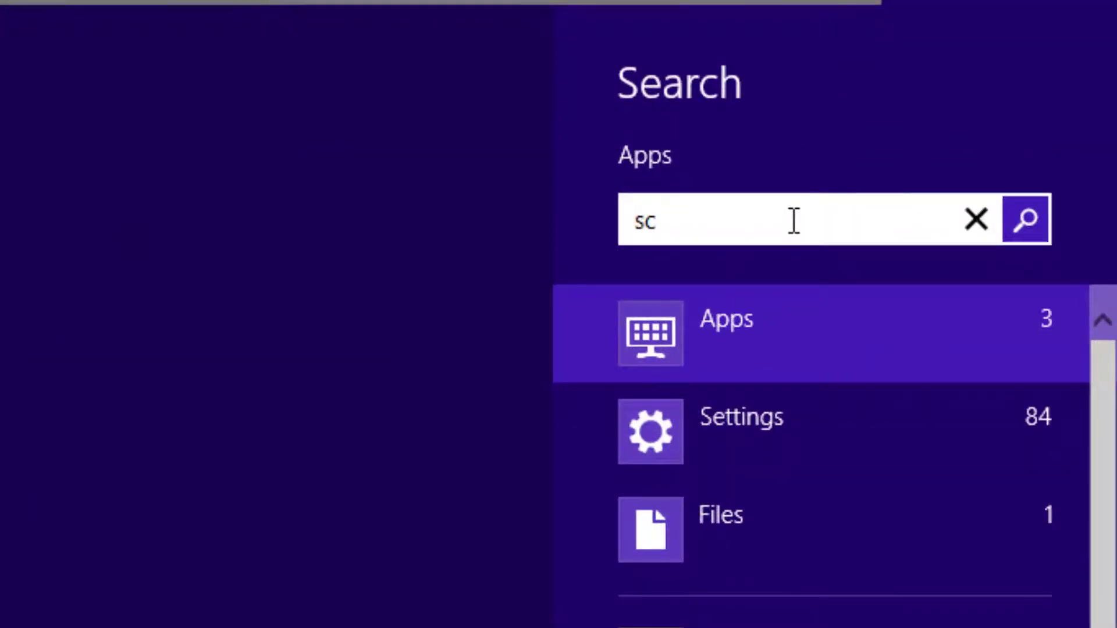
pyautogui.write('he')
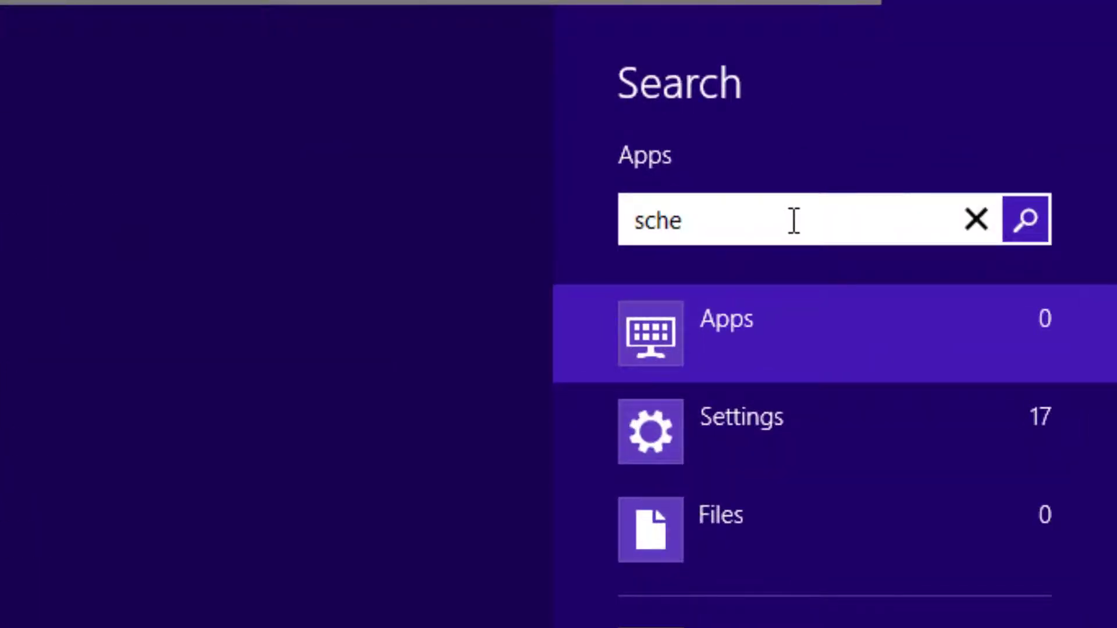
pyautogui.write('dule')
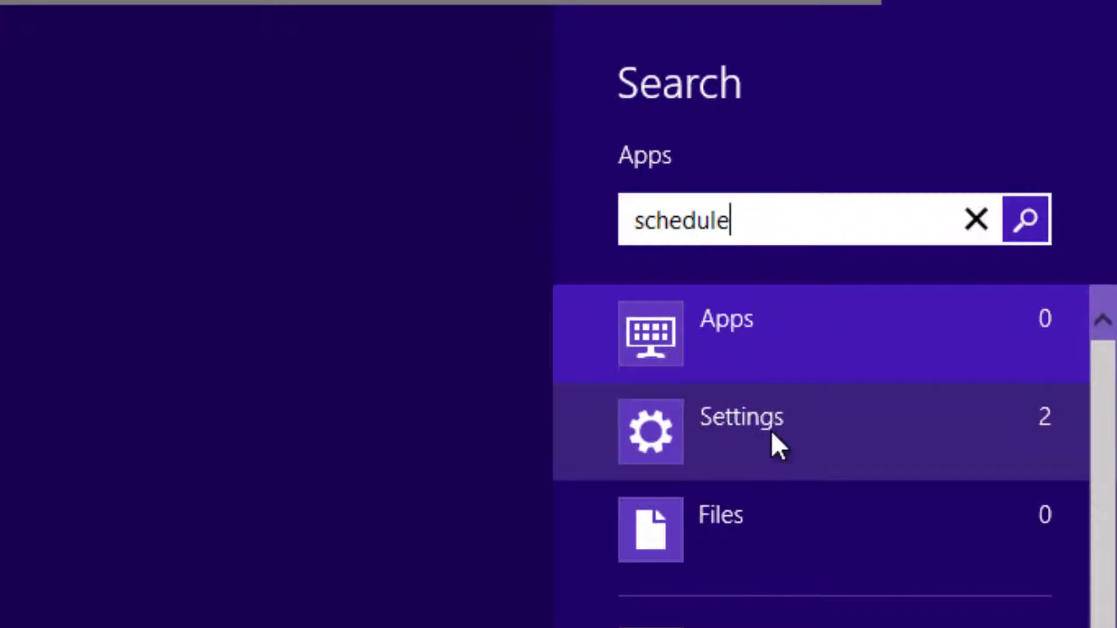
pyautogui.click(775, 445)
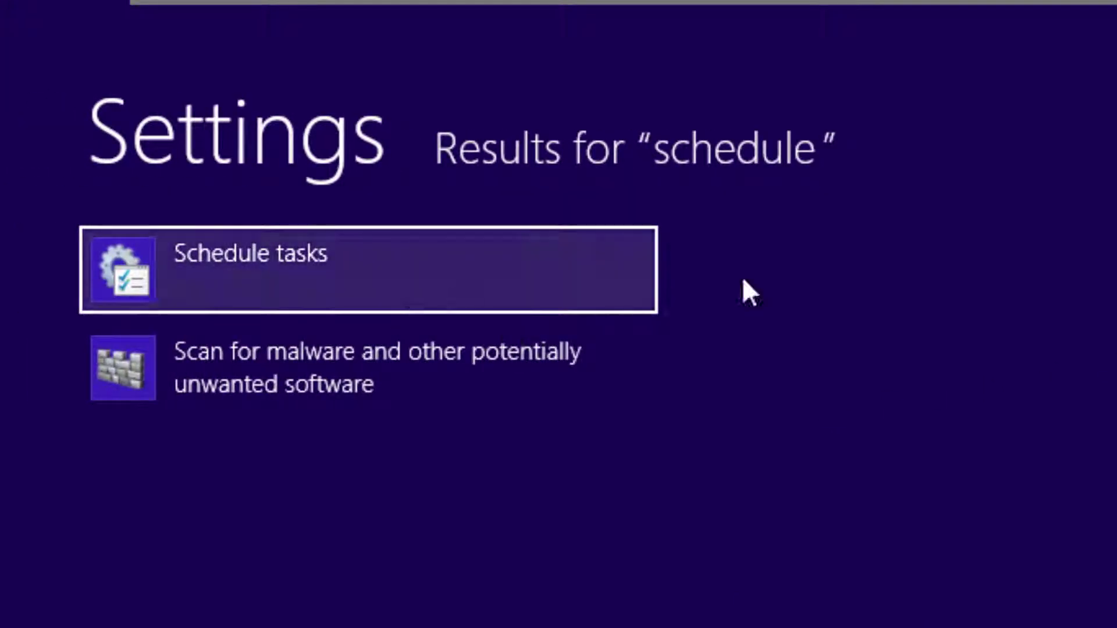
pyautogui.click(266, 257)
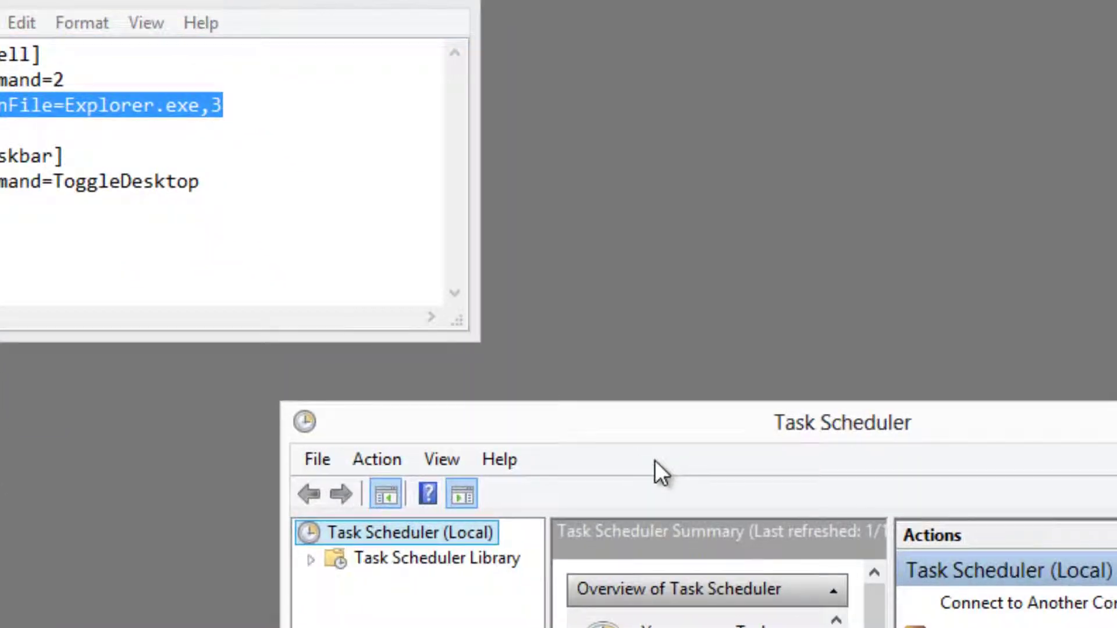
pyautogui.moveTo(654, 431); pyautogui.dragTo(524, 221)
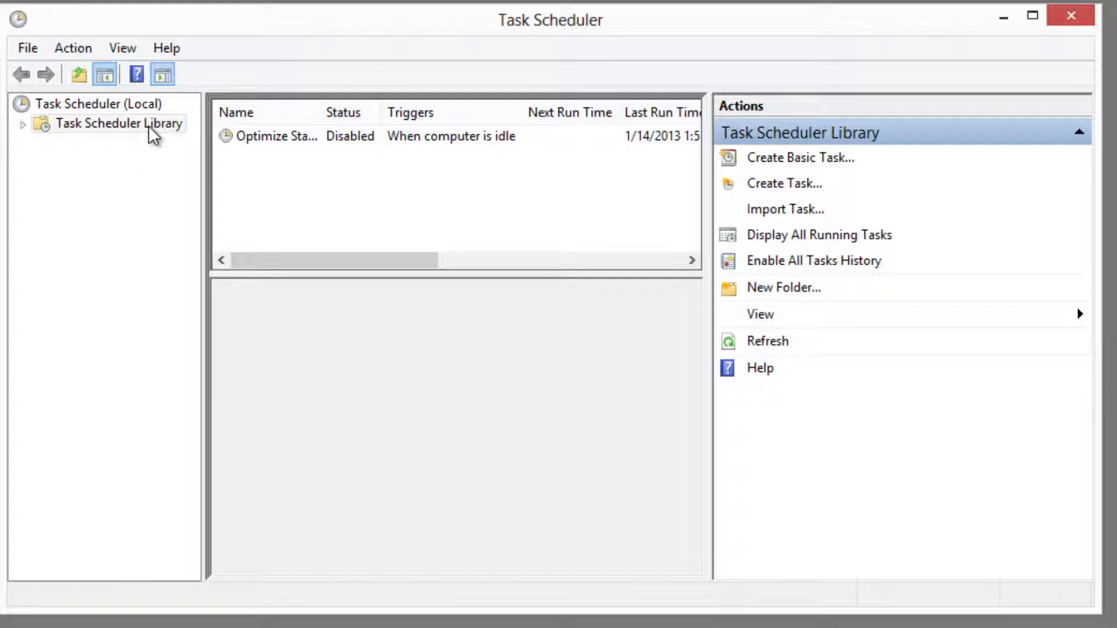
# Create a new custom task named Show Desktop.
pyautogui.click(791, 185)
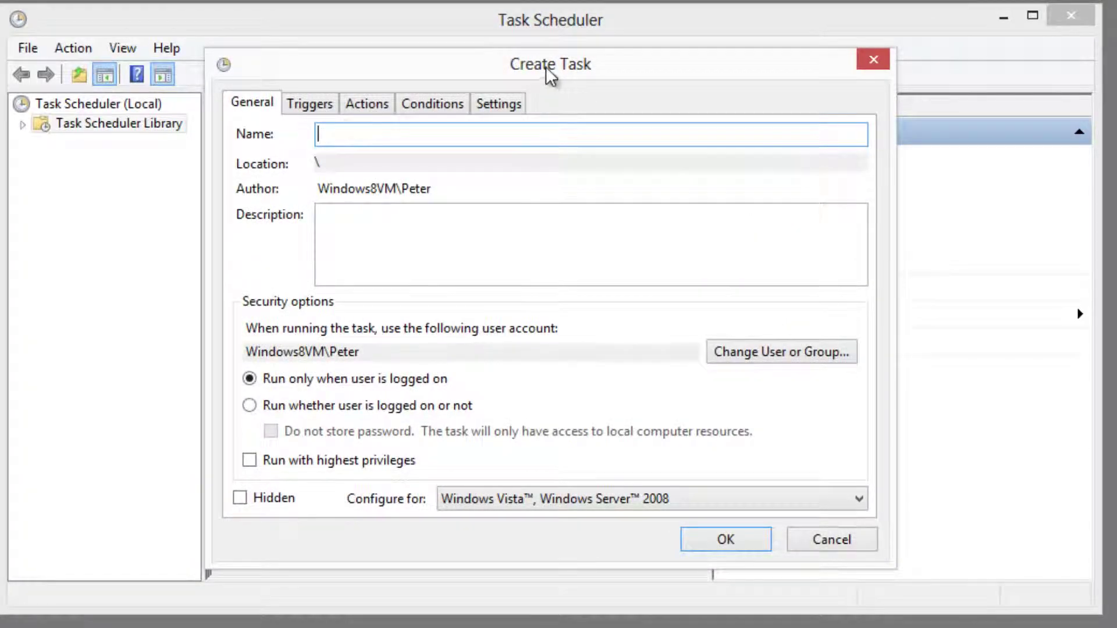
pyautogui.moveTo(550, 73); pyautogui.dragTo(525, 75)
pyautogui.write('Show Desk')
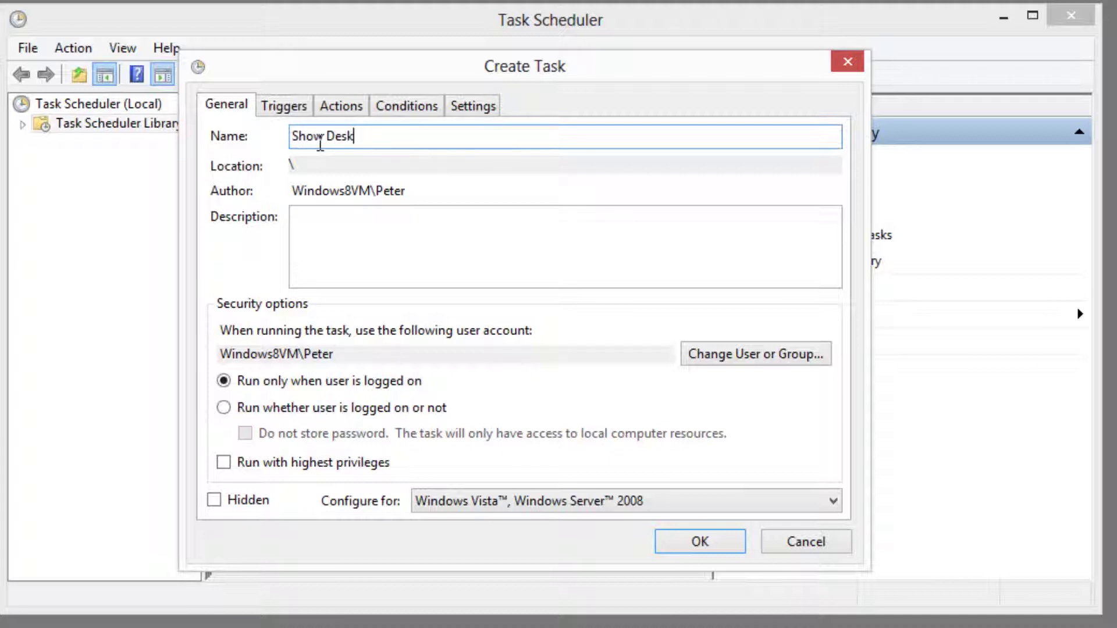
pyautogui.write('top')
# Add a trigger that starts the task at log on.
pyautogui.click(278, 107)
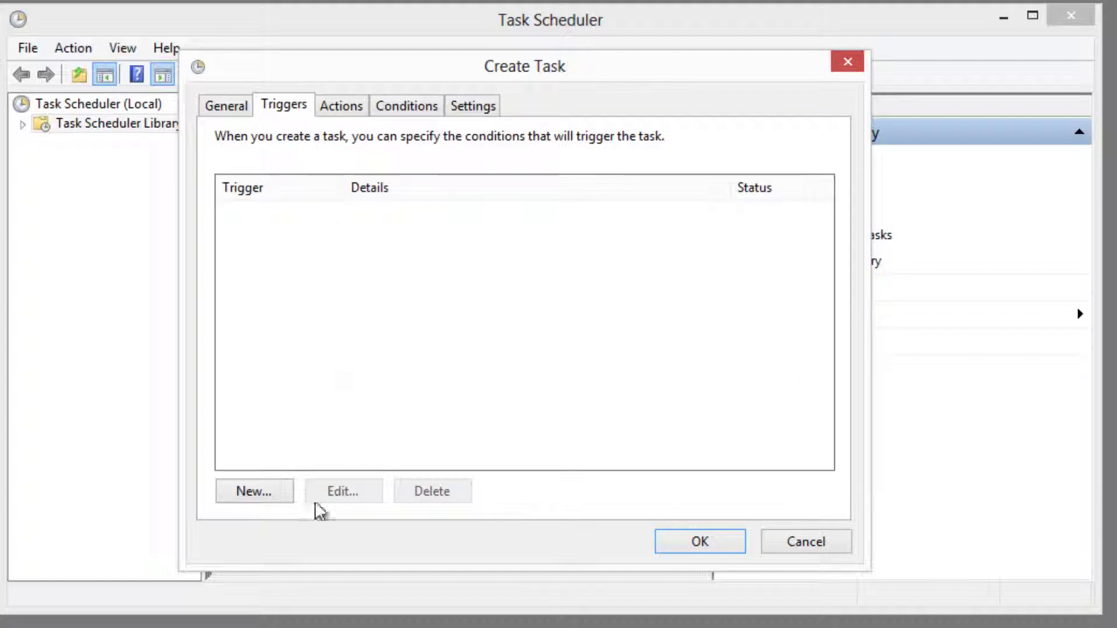
pyautogui.click(250, 490)
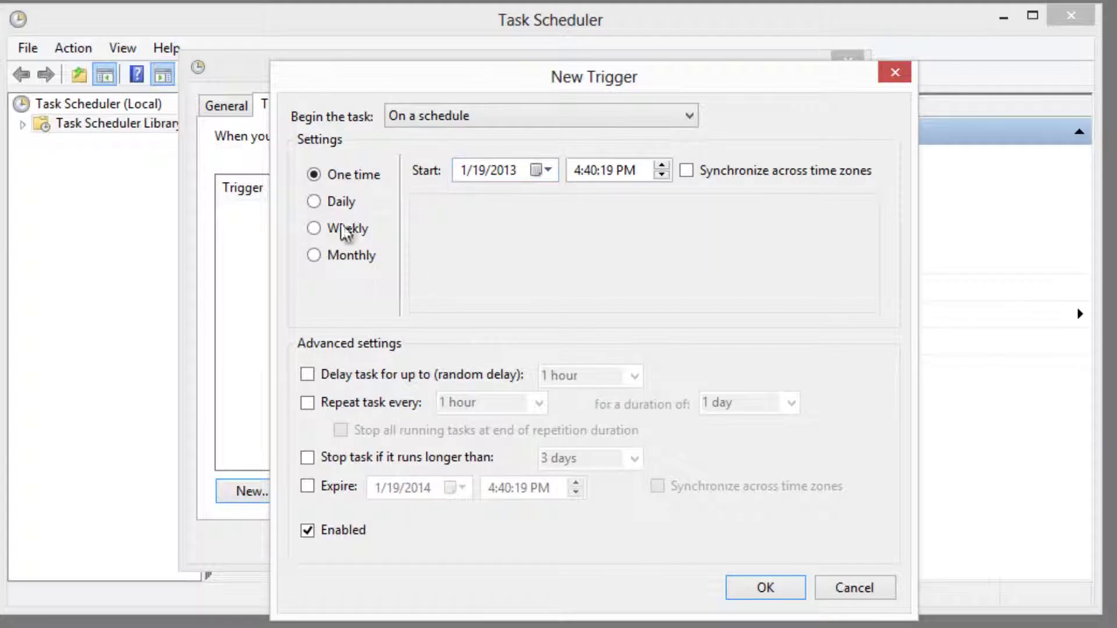
pyautogui.click(460, 114)
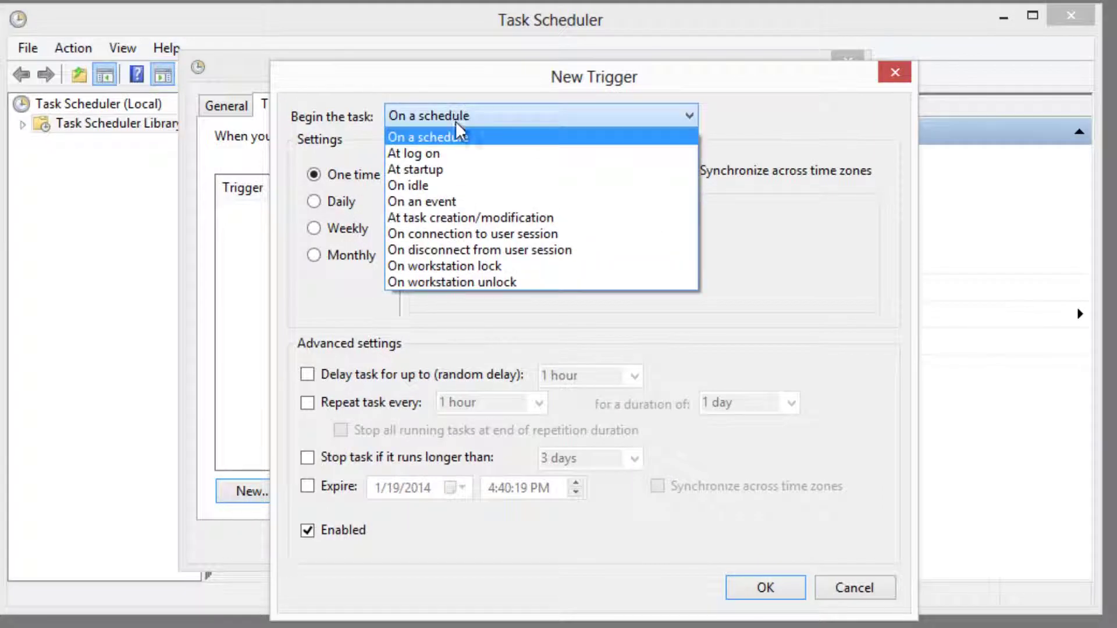
pyautogui.click(460, 153)
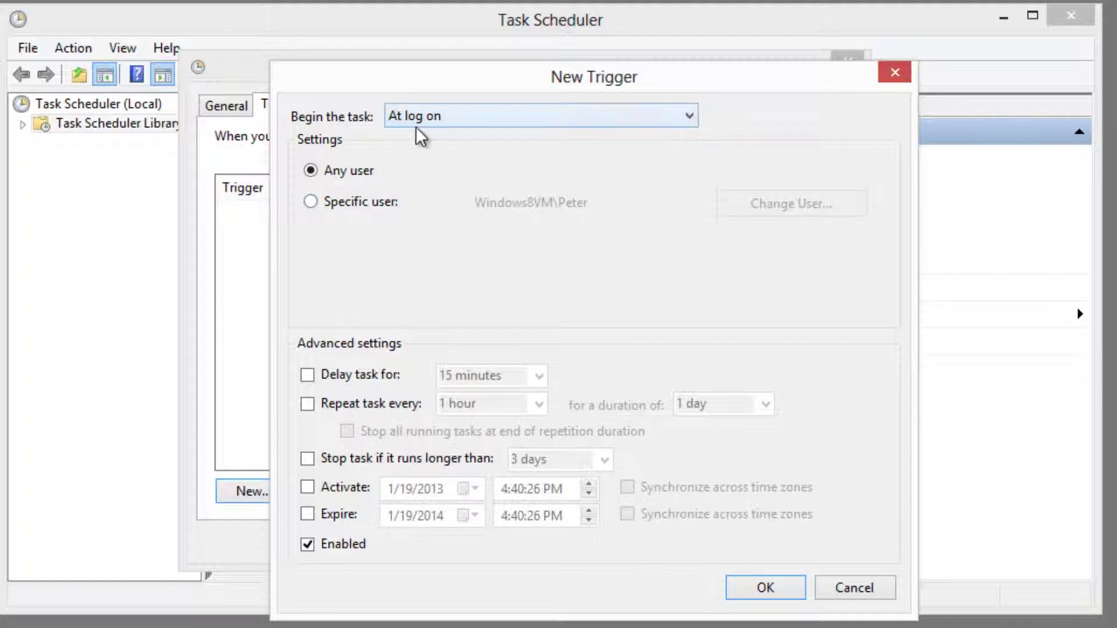
pyautogui.click(765, 589)
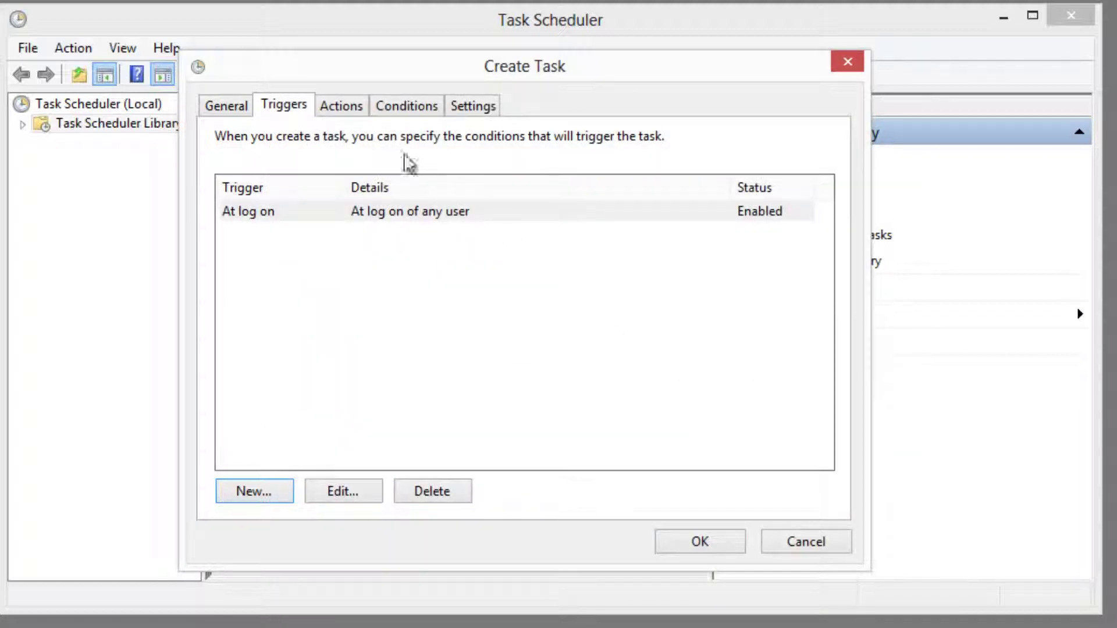
# Add a new action whose program is the Desktop's ShowDesktop.scf, checking its path.
pyautogui.click(345, 112)
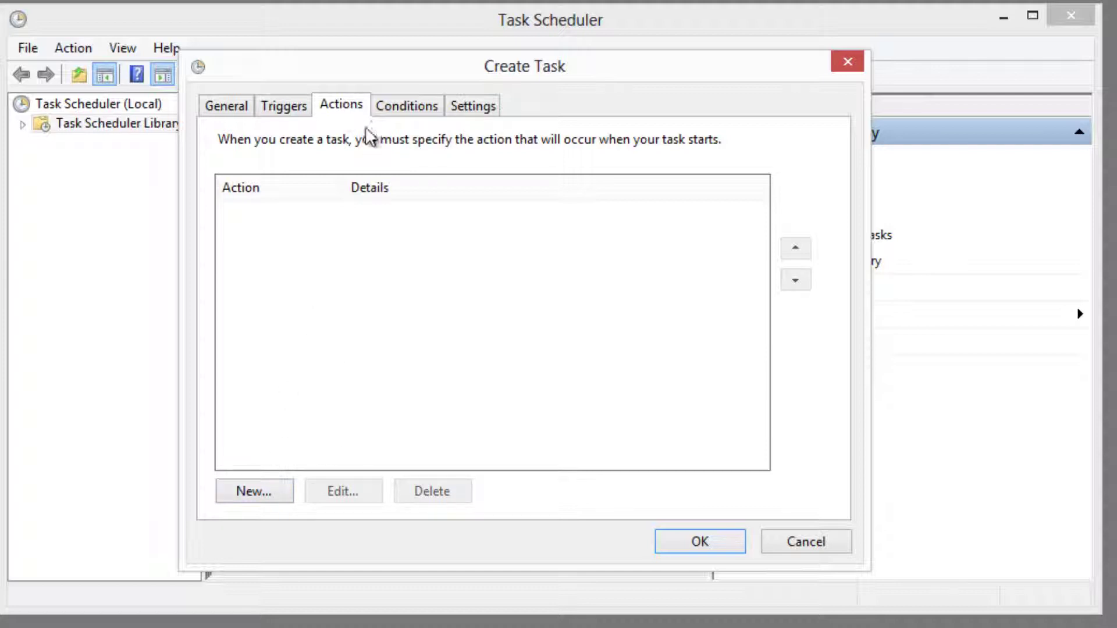
pyautogui.click(285, 500)
pyautogui.moveTo(809, 197)
pyautogui.mouseDown()
pyautogui.moveTo(409, 120)
pyautogui.moveTo(362, 47)
pyautogui.mouseUp()
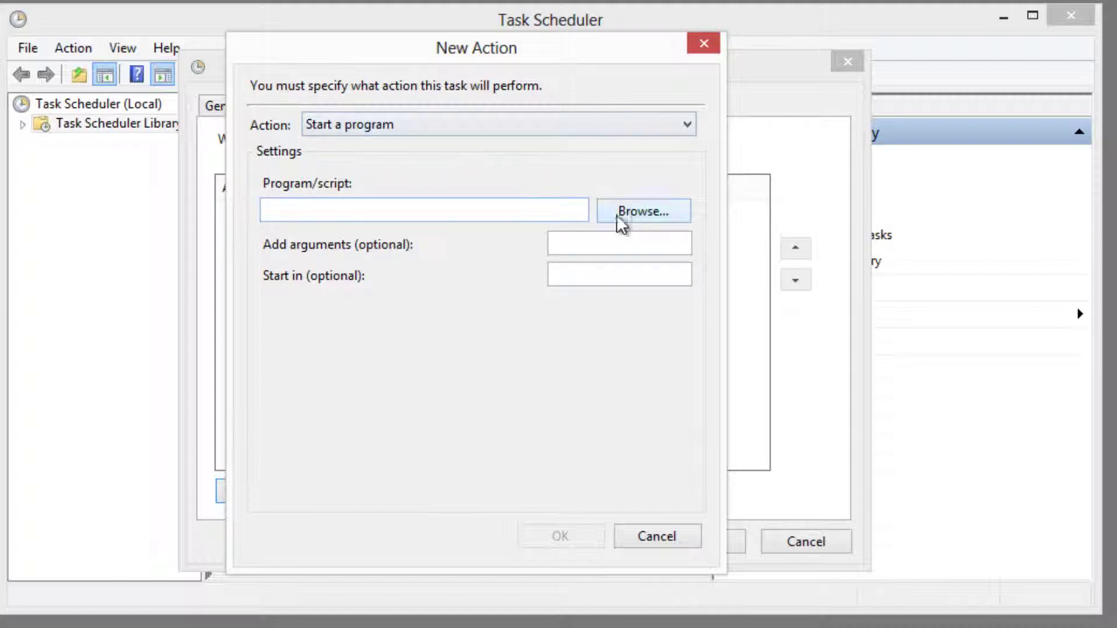
pyautogui.click(639, 211)
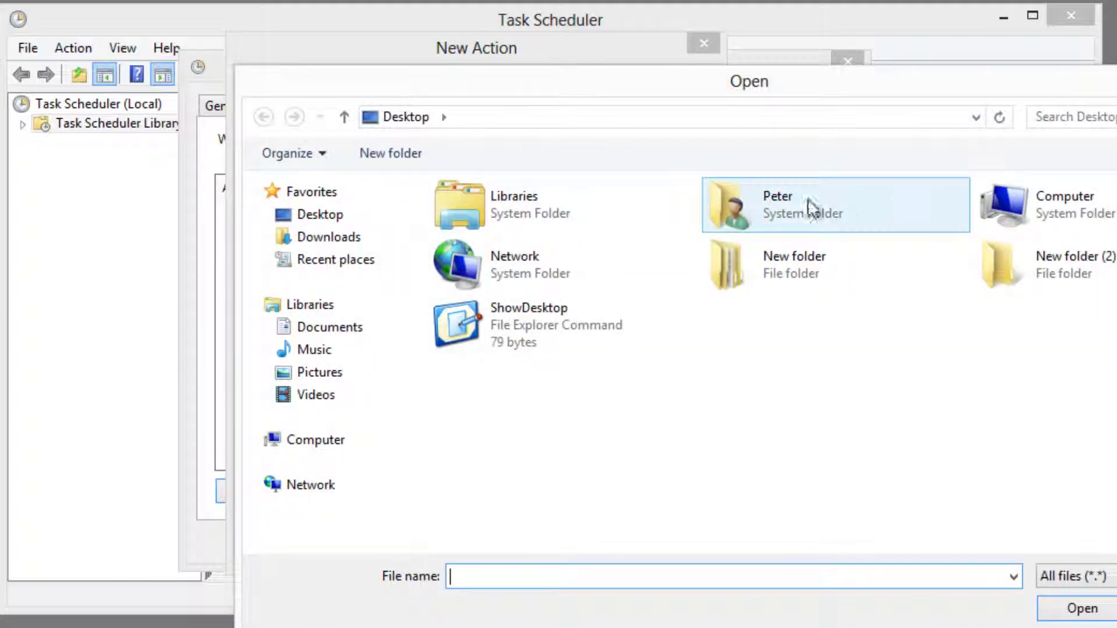
pyautogui.click(511, 314)
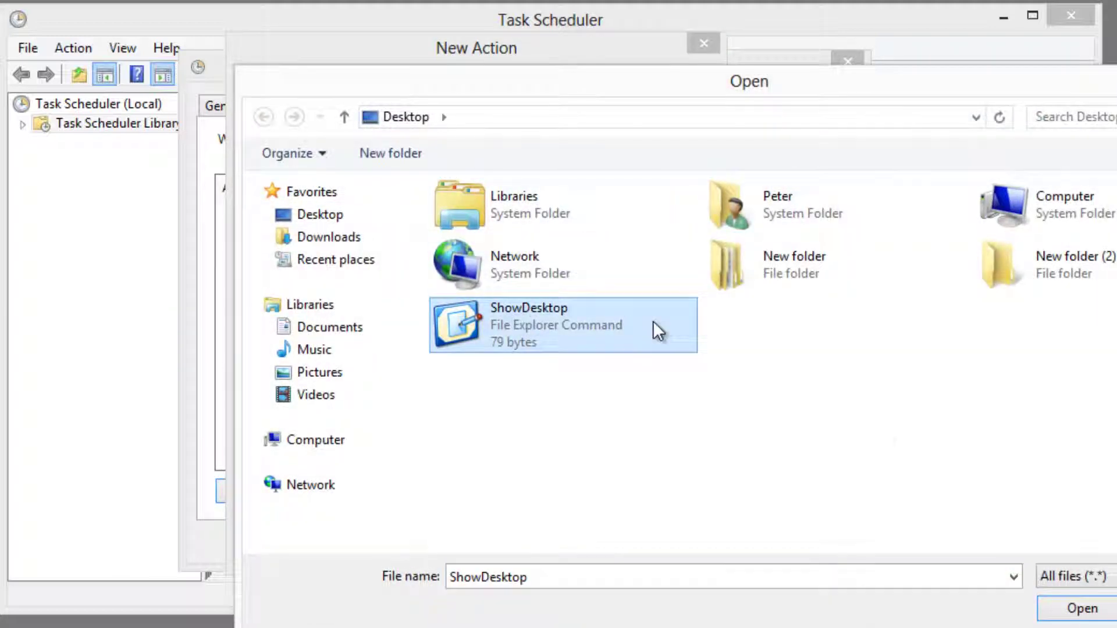
pyautogui.click(1070, 611)
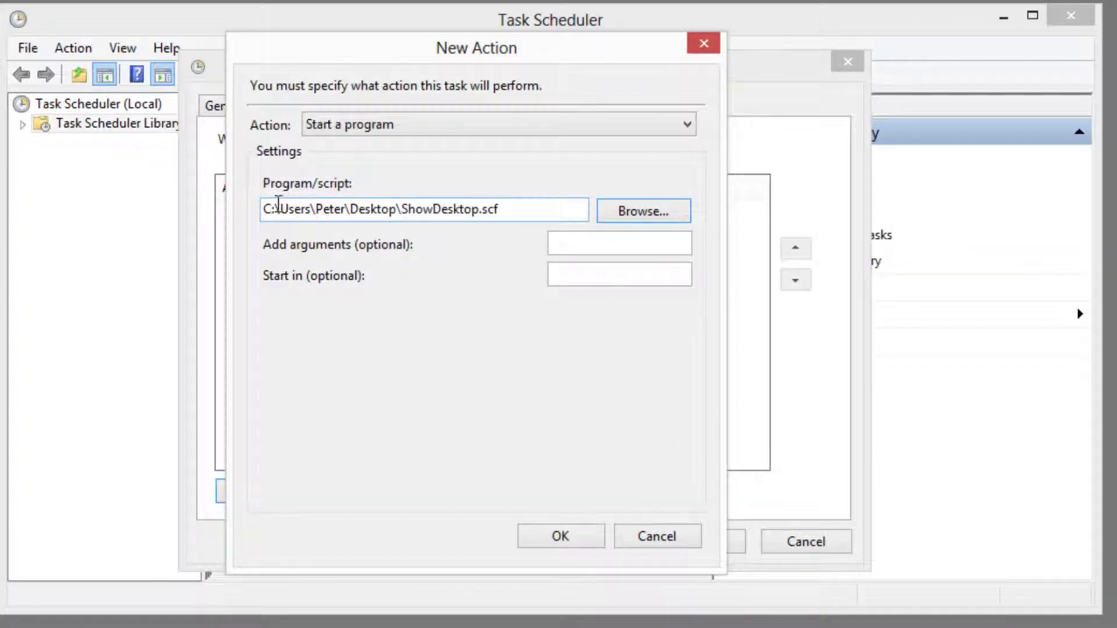
pyautogui.moveTo(278, 209); pyautogui.dragTo(546, 204)
pyautogui.click(547, 204)
pyautogui.click(555, 542)
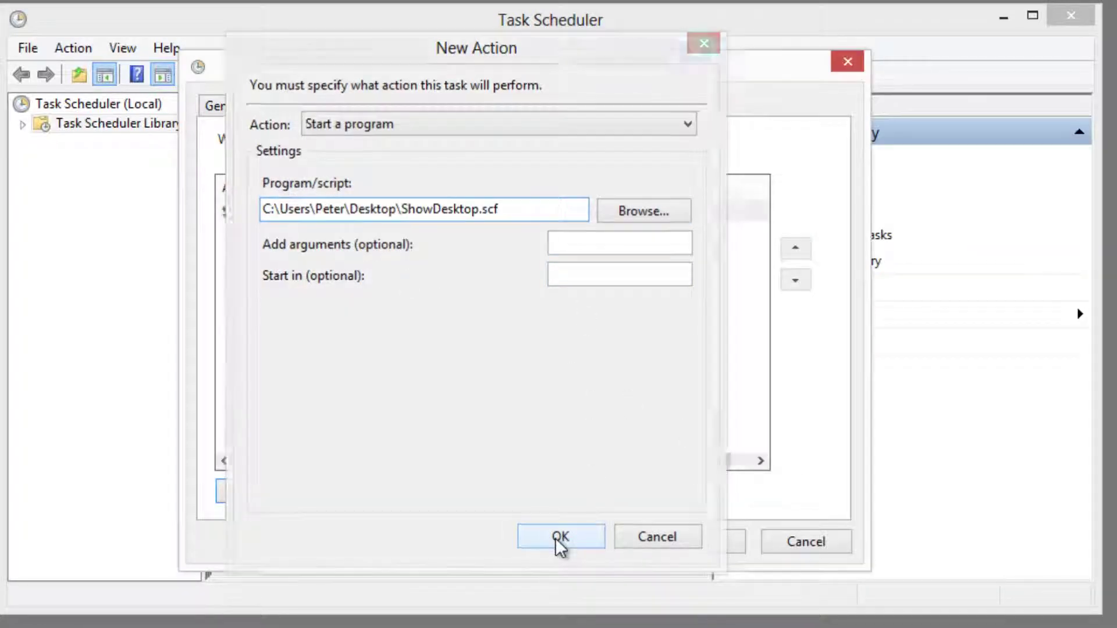
# Clear the AC power condition and create the Show Desktop task.
pyautogui.click(411, 105)
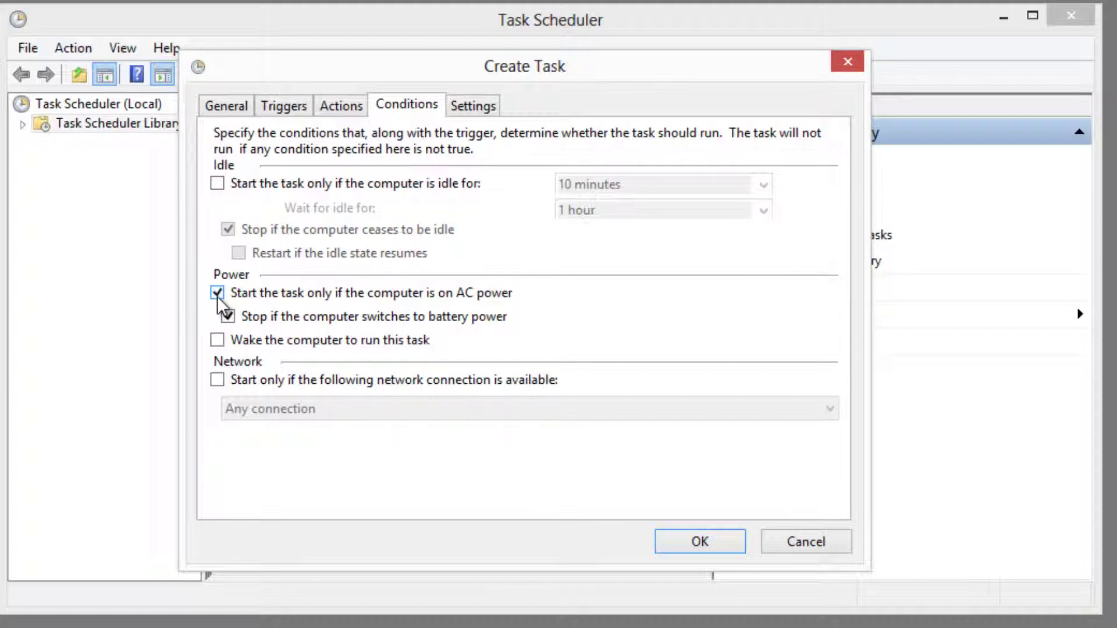
pyautogui.click(217, 293)
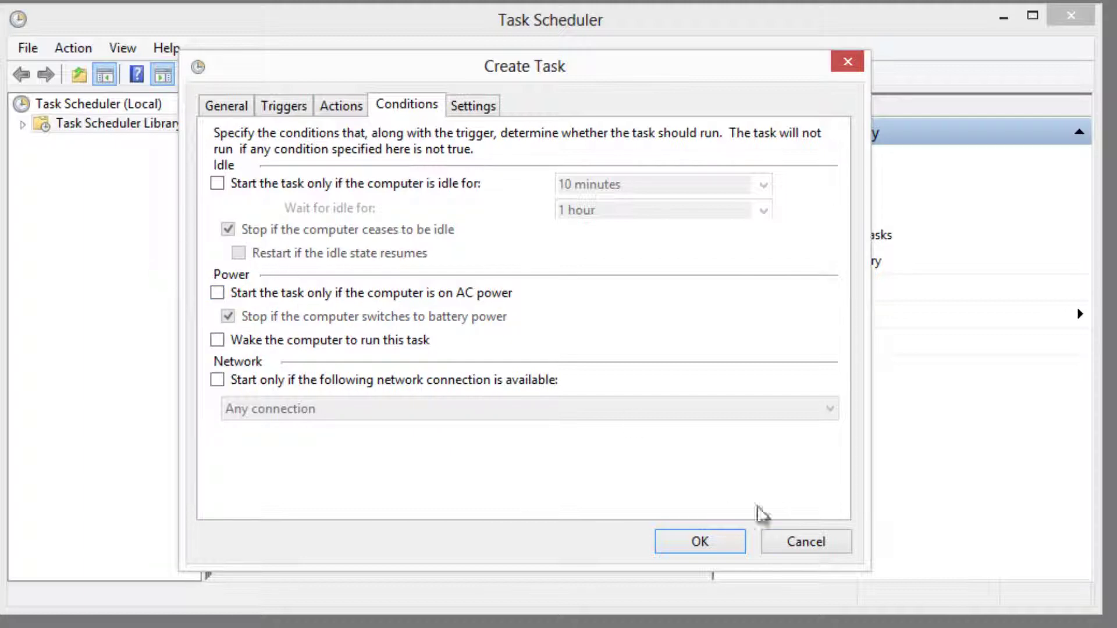
pyautogui.click(692, 544)
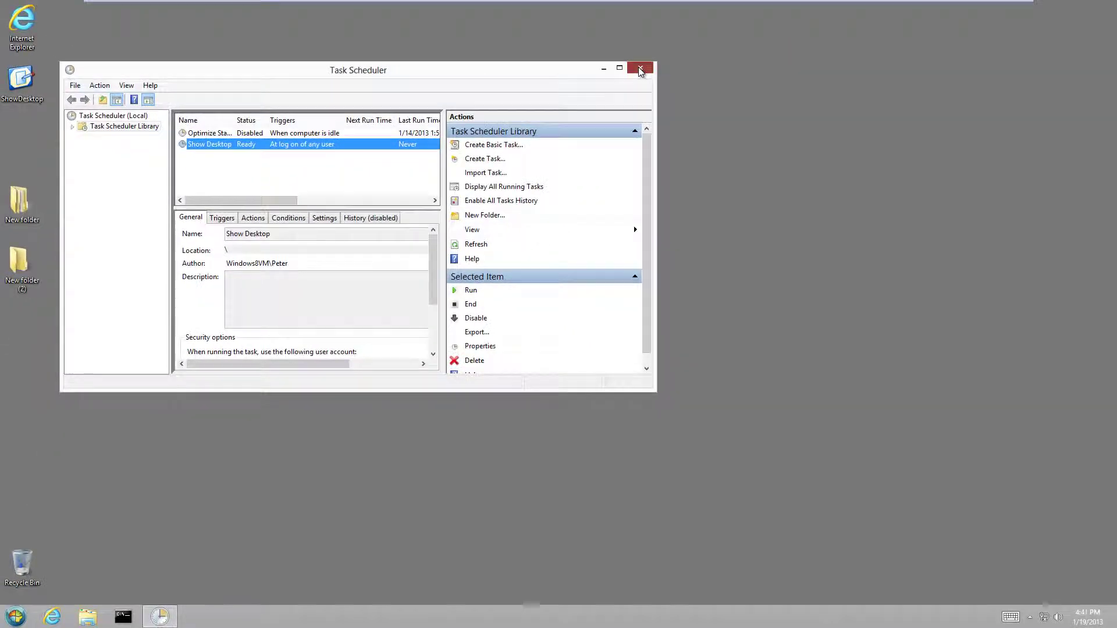
# Close Task Scheduler and end the session through the Start menu's shut-down options.
pyautogui.click(698, 62)
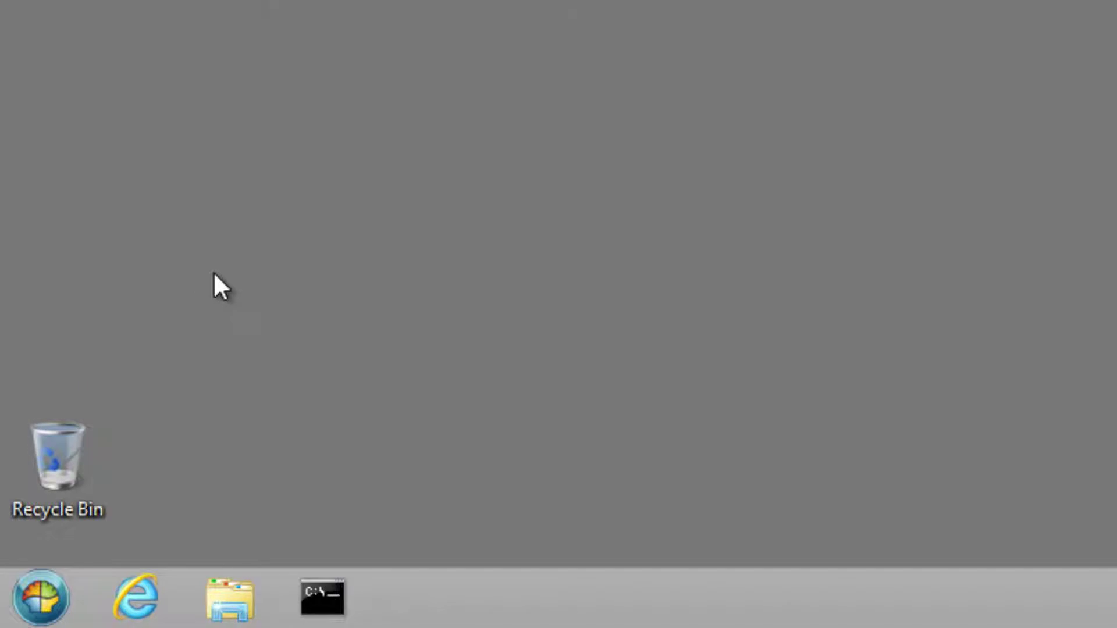
pyautogui.click(45, 605)
pyautogui.moveTo(417, 533)
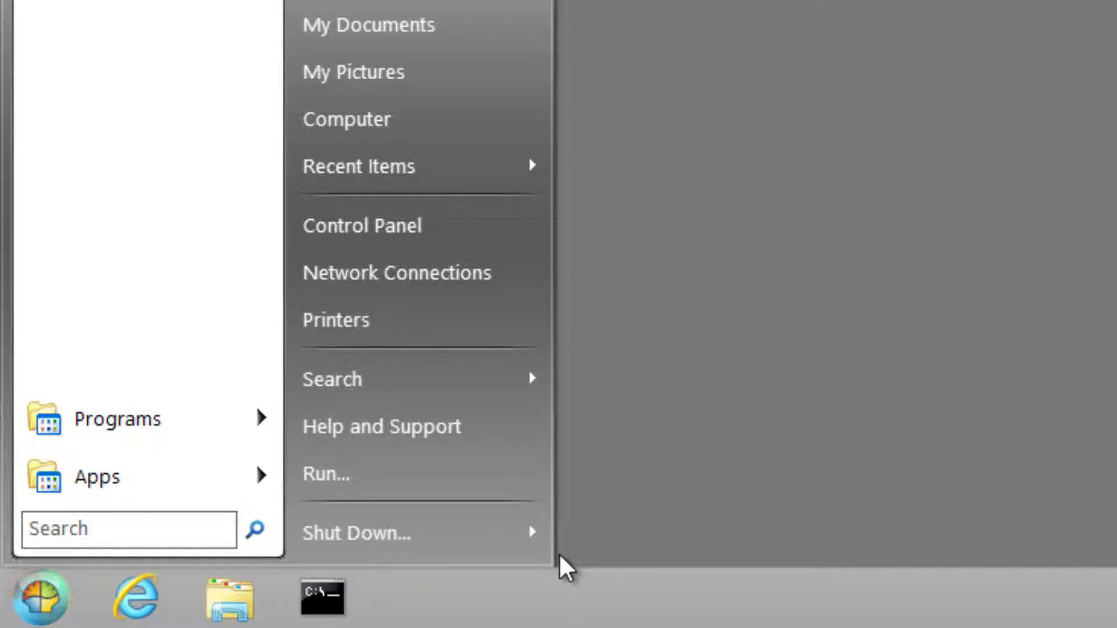
pyautogui.click(540, 541)
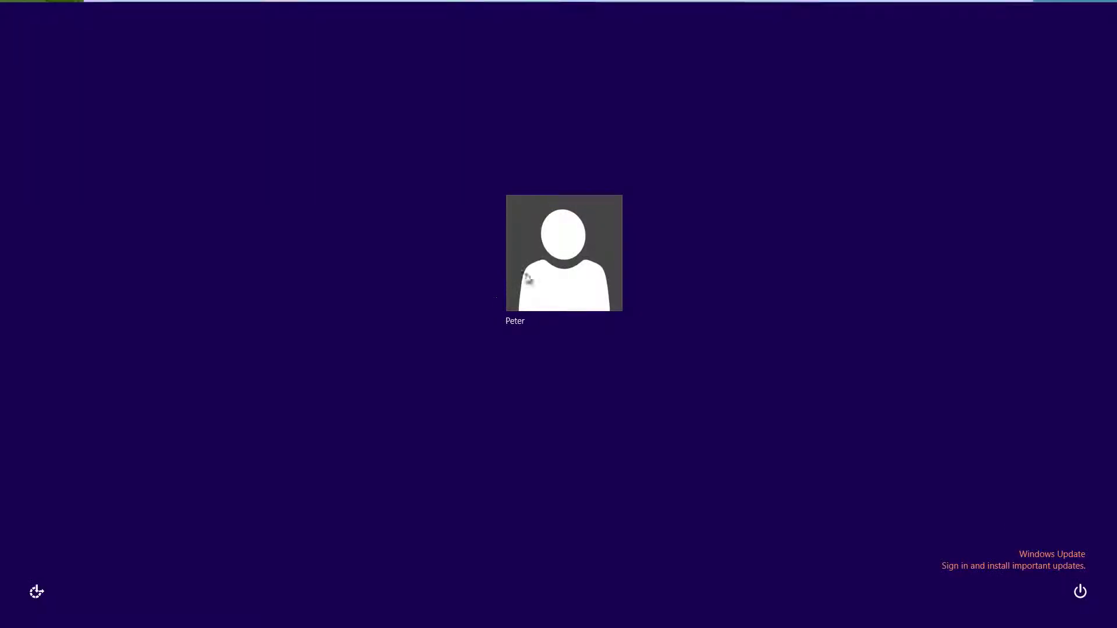
# Sign back in and move the Libraries window shown on the desktop.
pyautogui.click(541, 268)
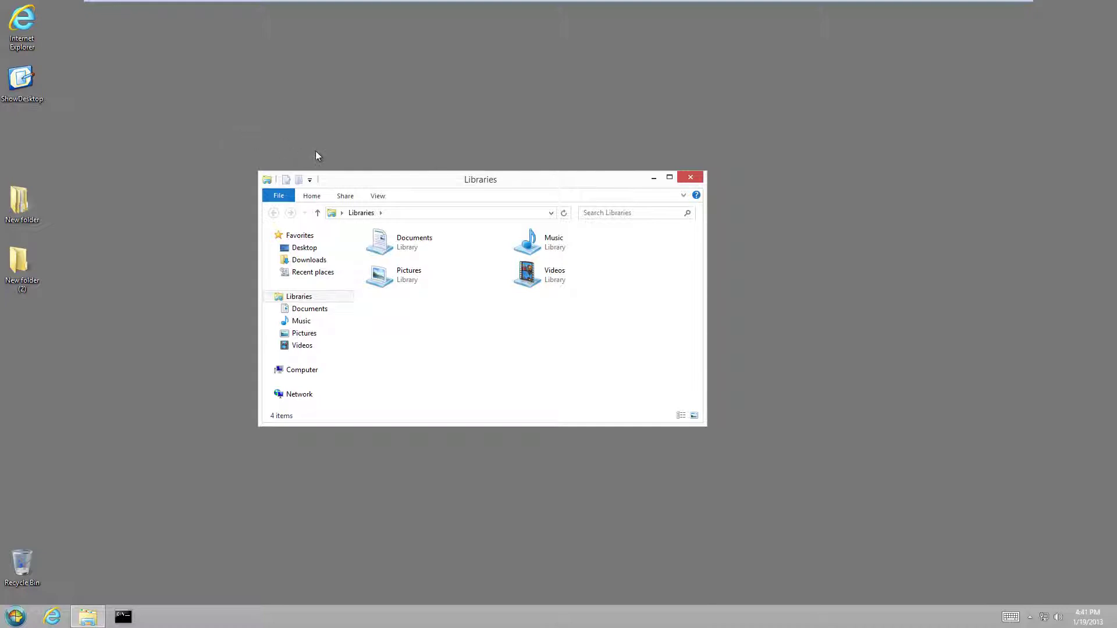
pyautogui.moveTo(369, 181); pyautogui.dragTo(235, 127)
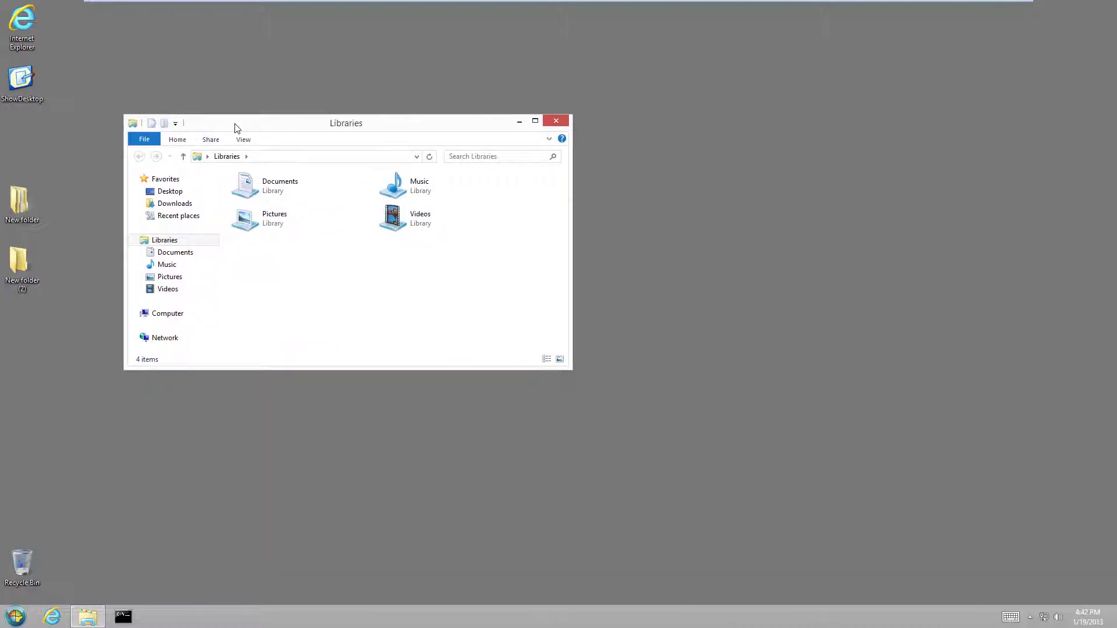